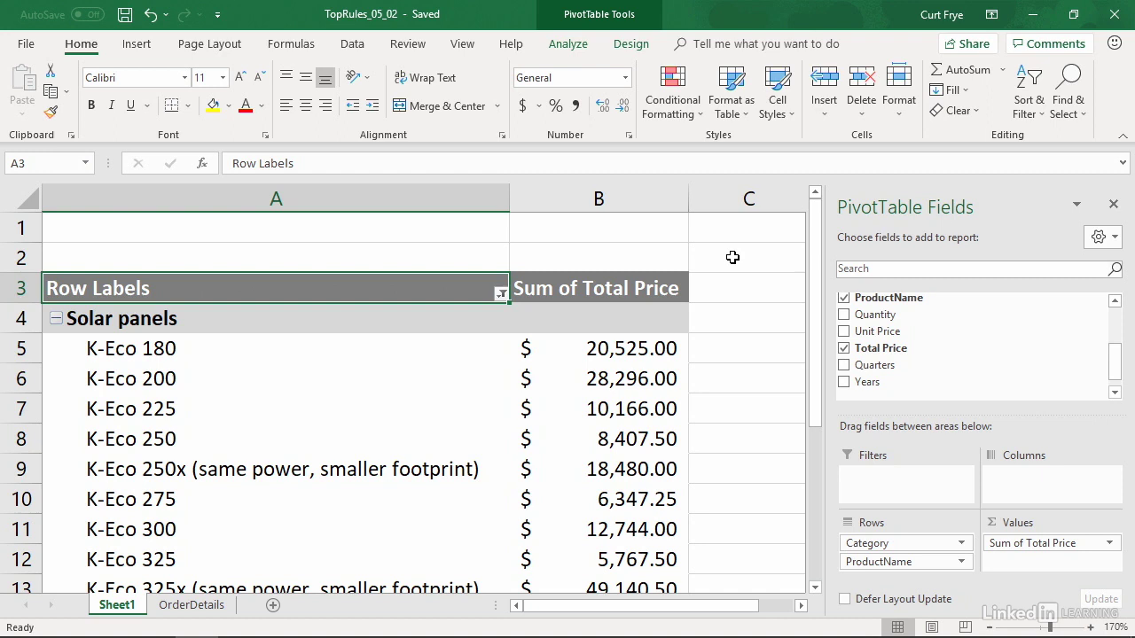
# - Start a Top 10 Items conditional formatting rule for the K-Eco 180 total in B5
pyautogui.click(671, 345)
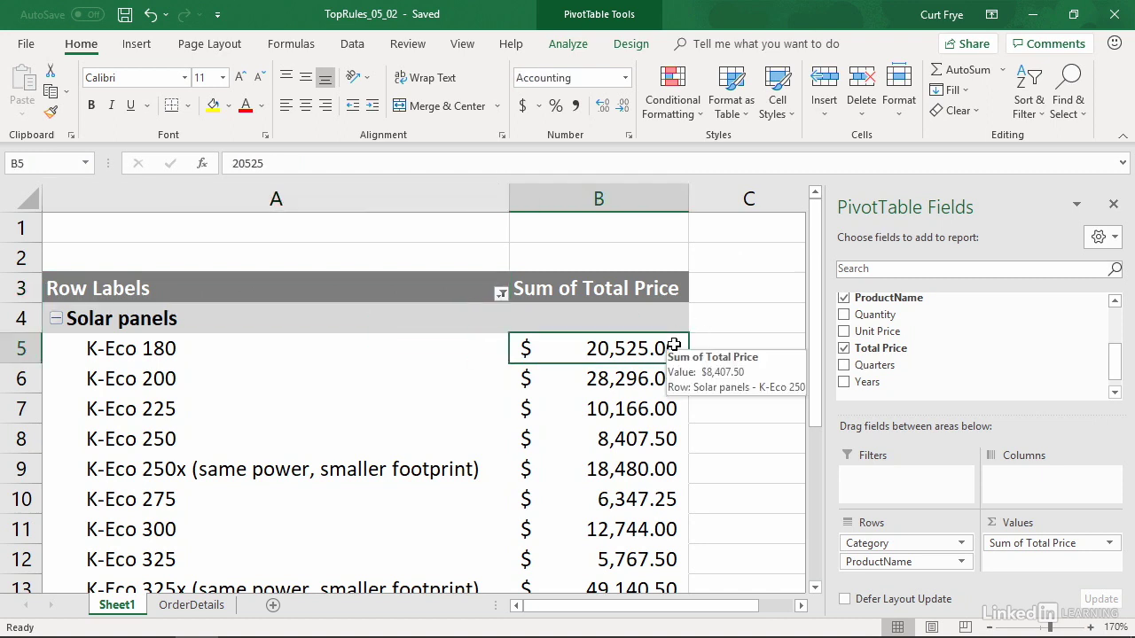
pyautogui.click(694, 118)
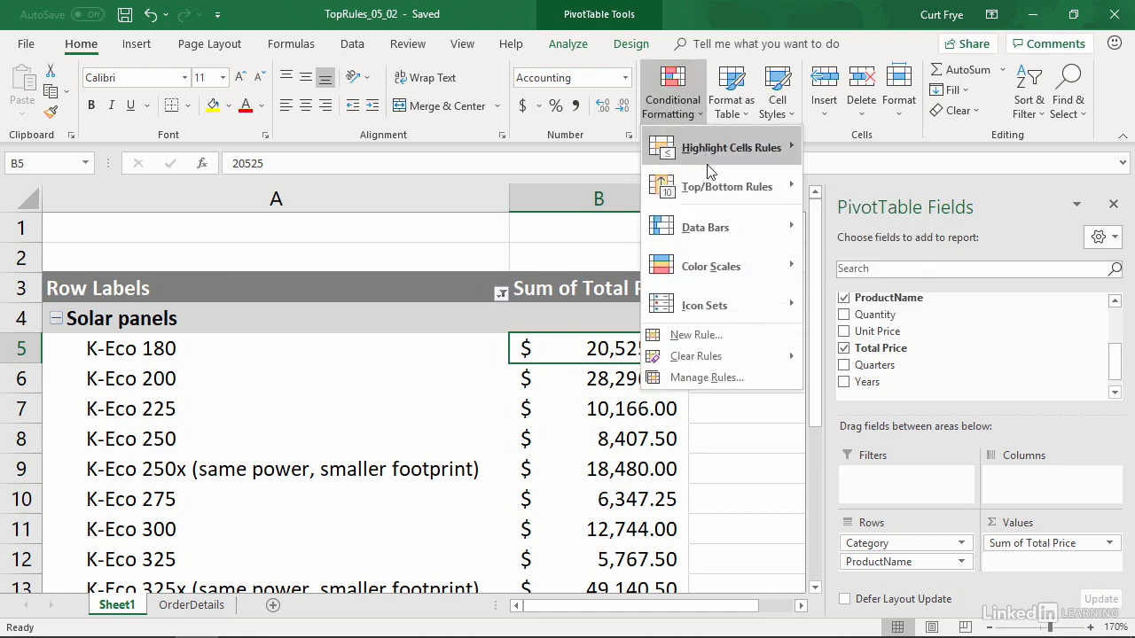
pyautogui.moveTo(710, 191)
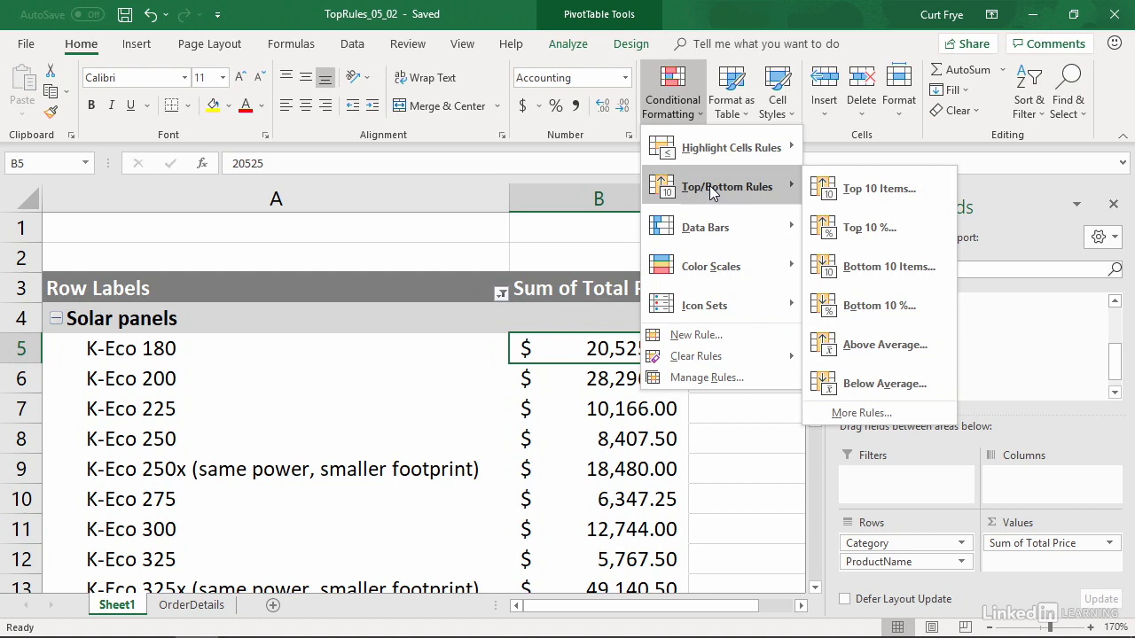
pyautogui.click(928, 196)
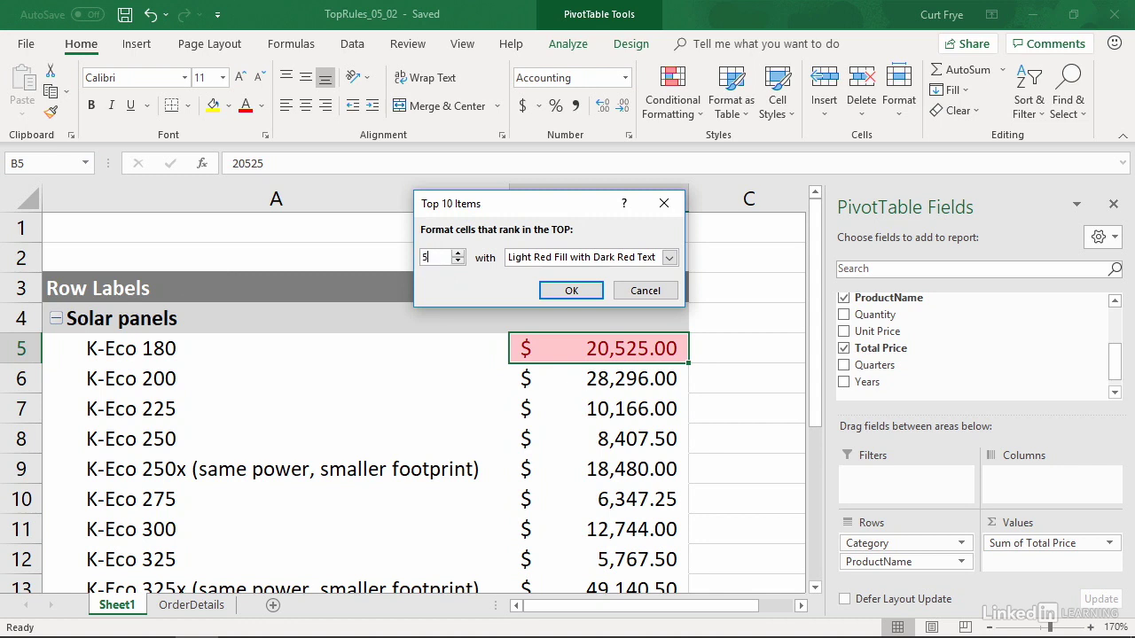
# - Give the top-5 rule a custom format of bold Automatic-colour text and light blue fill
pyautogui.click(670, 260)
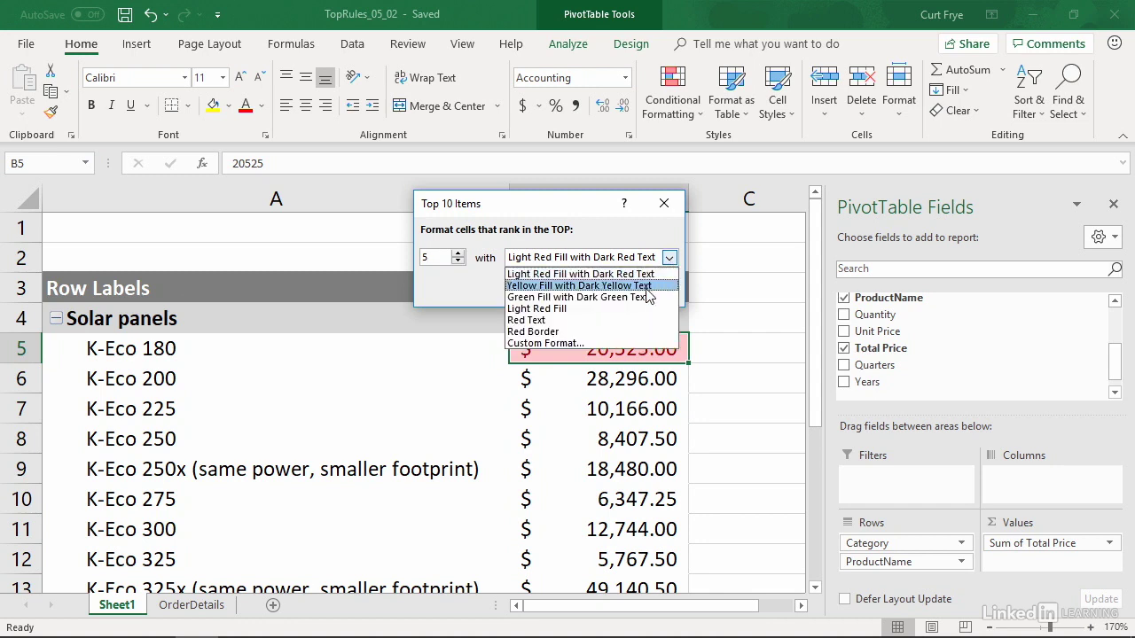
pyautogui.click(623, 344)
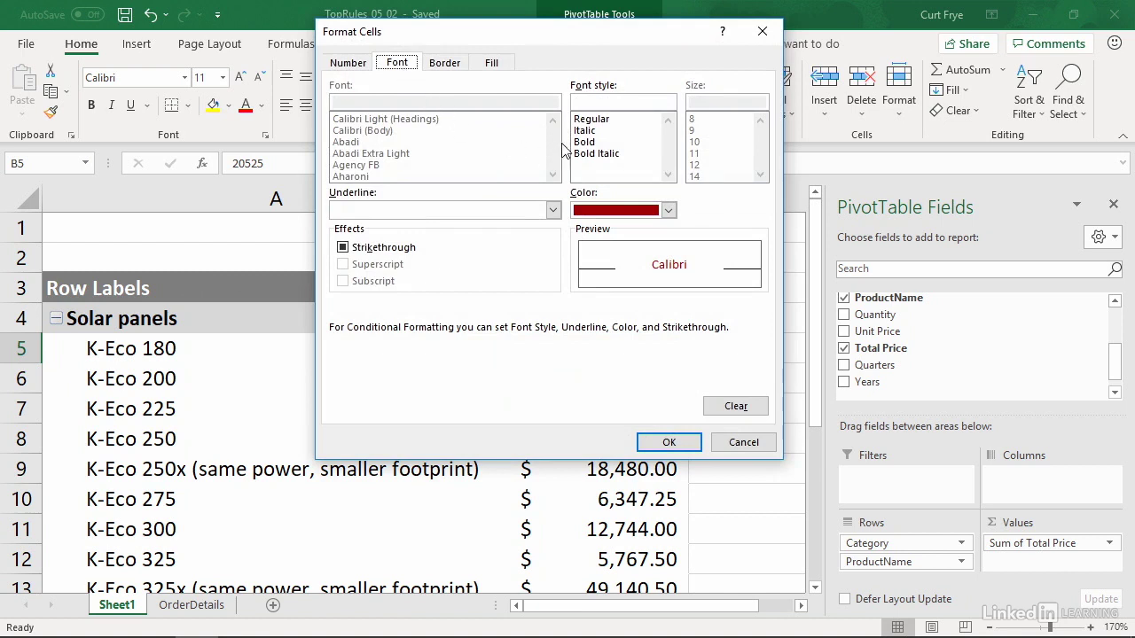
pyautogui.click(594, 142)
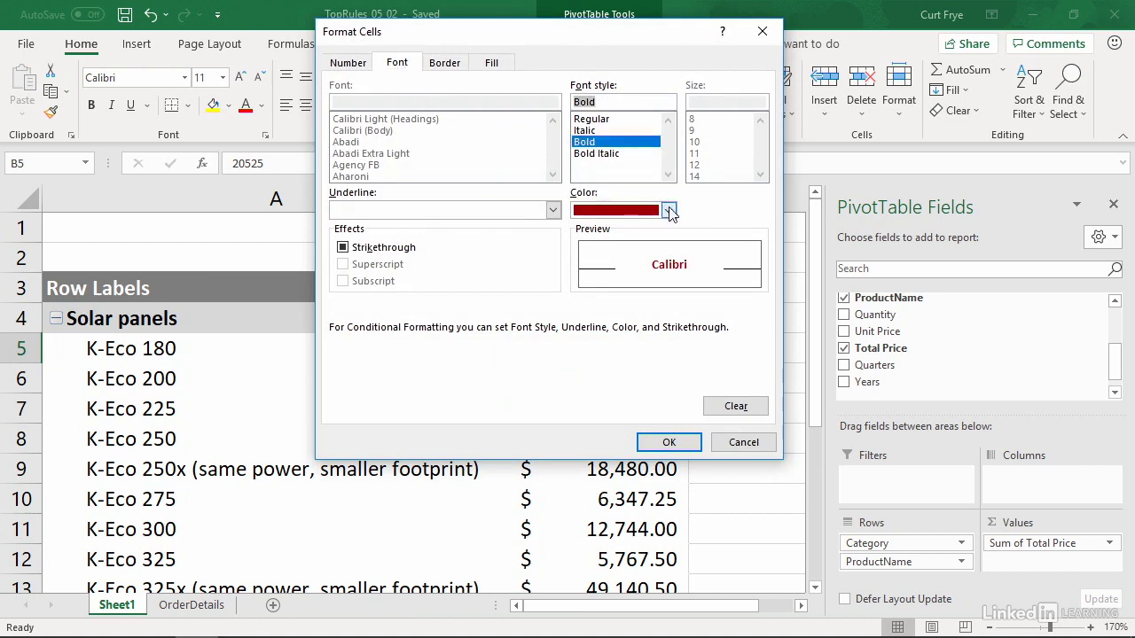
pyautogui.click(669, 210)
pyautogui.click(624, 233)
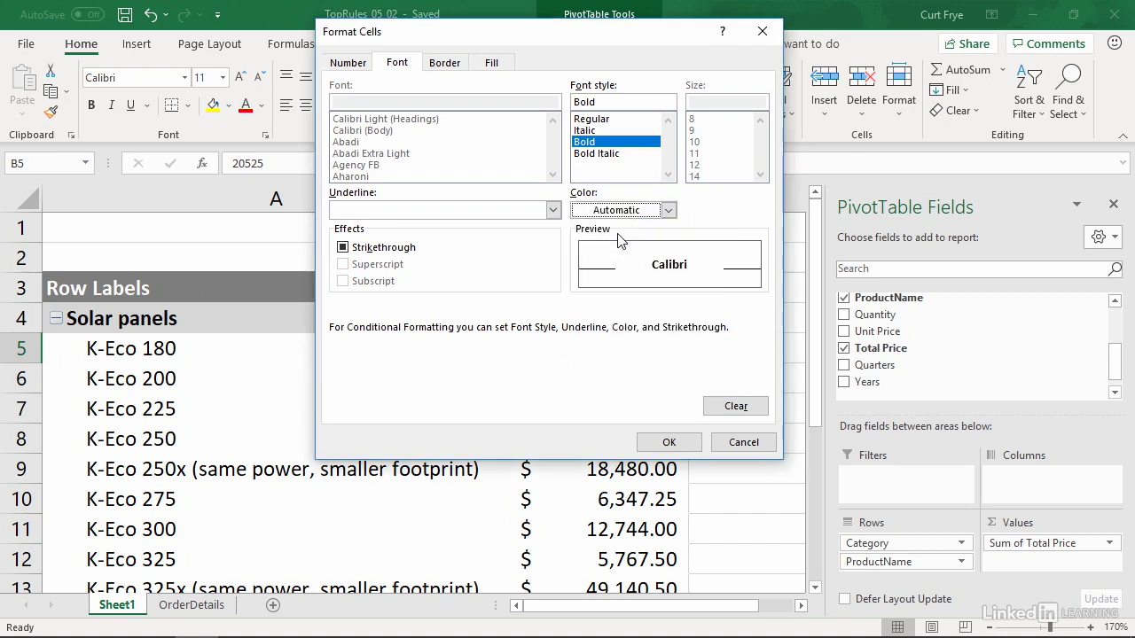
pyautogui.click(493, 64)
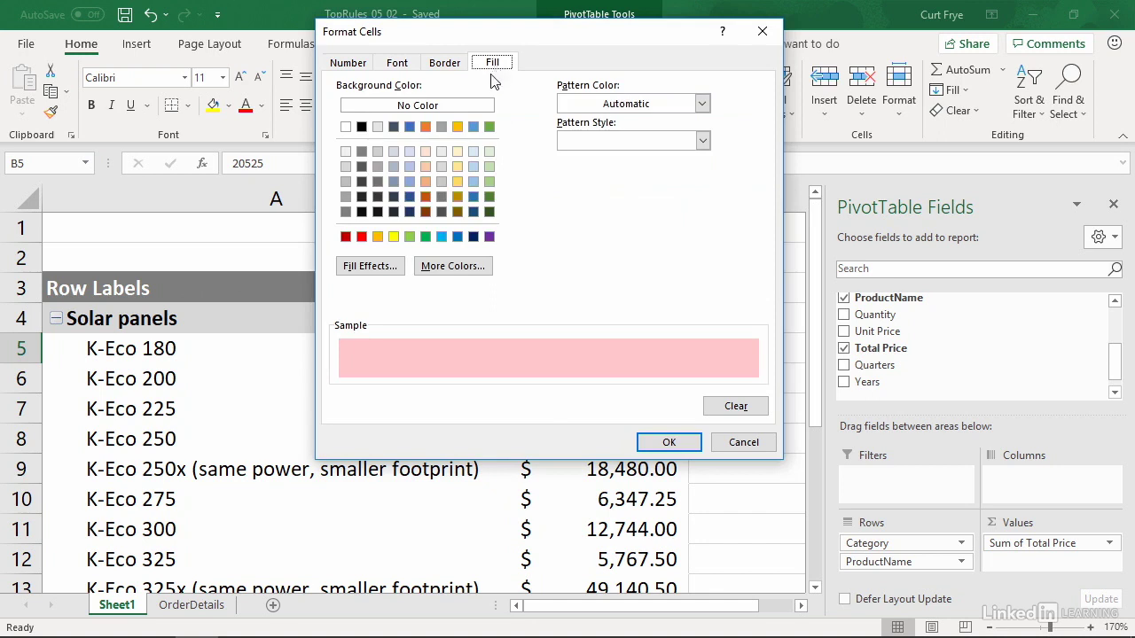
pyautogui.click(474, 167)
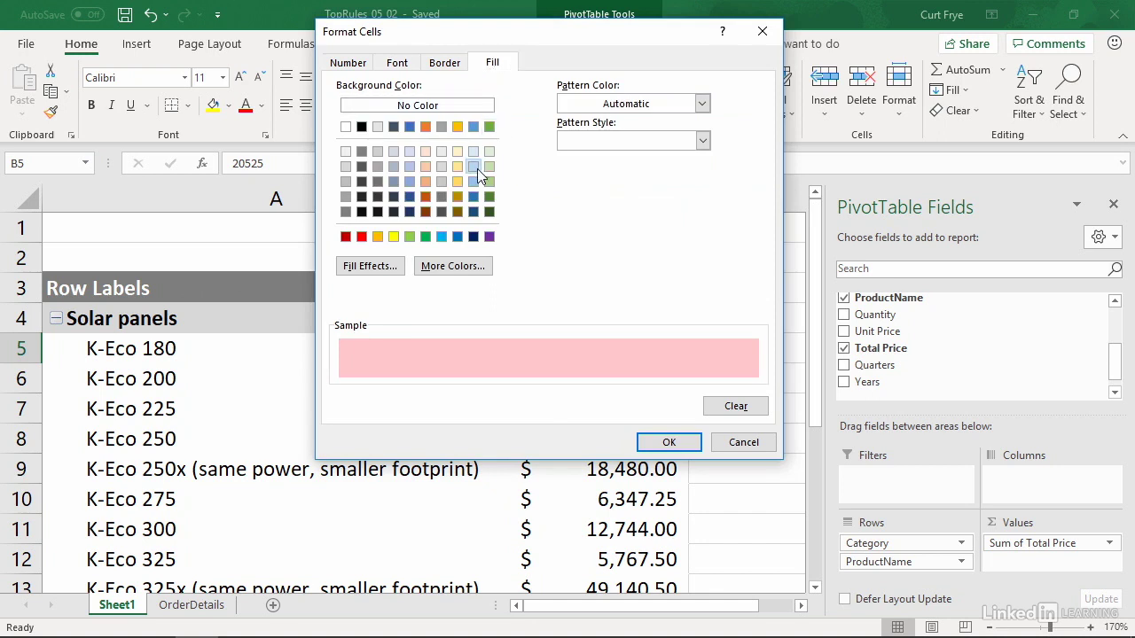
pyautogui.click(668, 442)
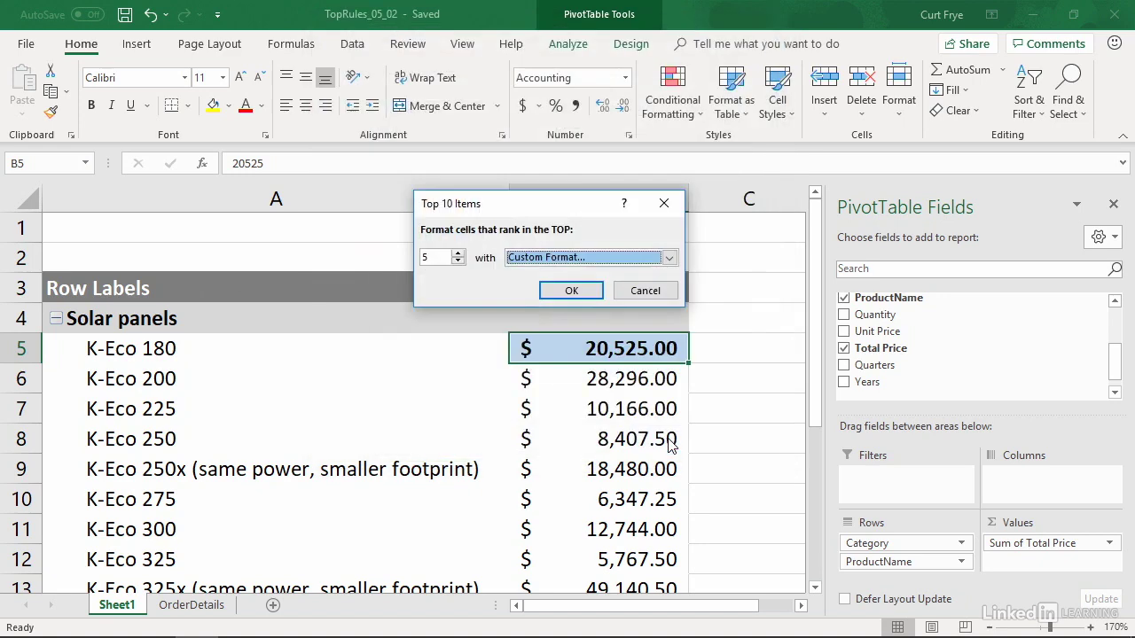
pyautogui.click(586, 293)
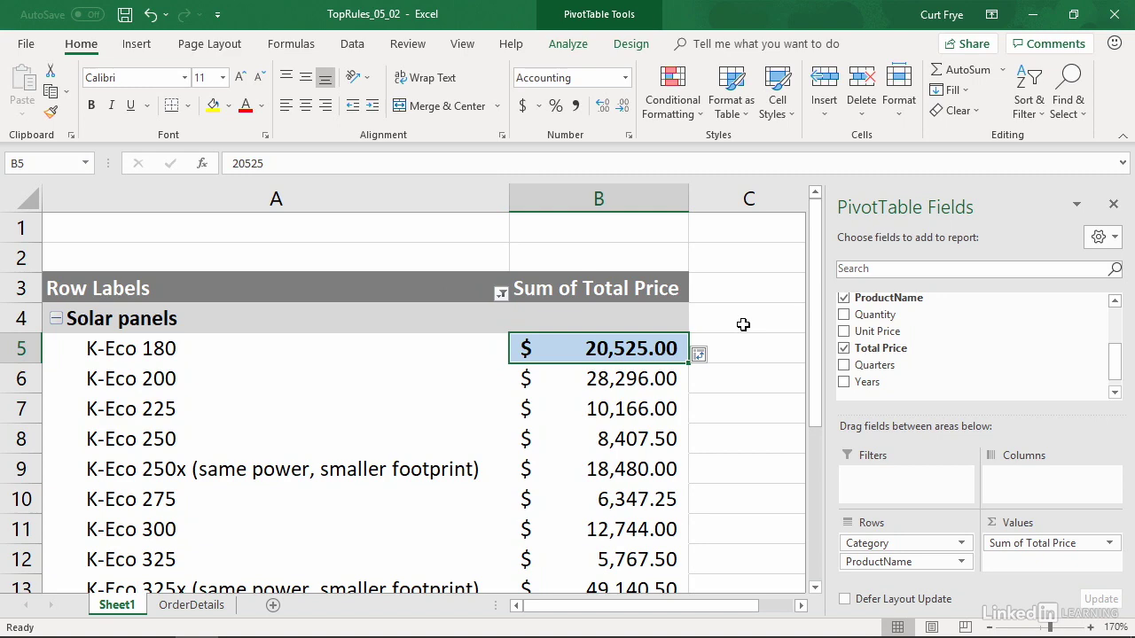
# - Extend the top-5 rule to all Sum of Total Price cells for ProductName and check the highlights
pyautogui.scroll(-4, 742, 325)
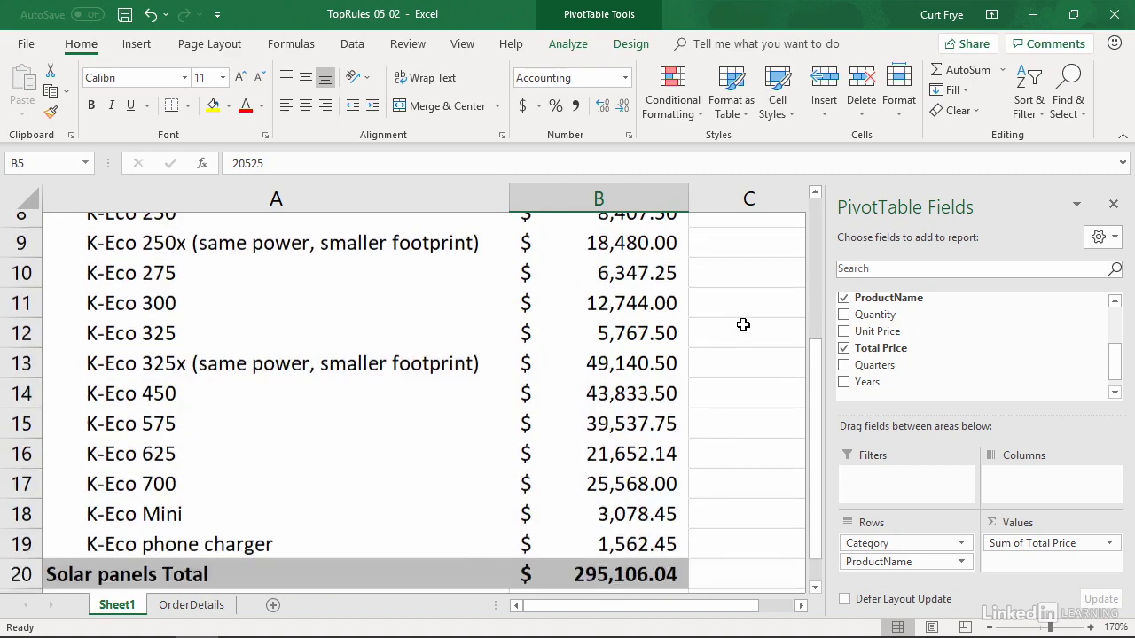
pyautogui.scroll(3, 743, 325)
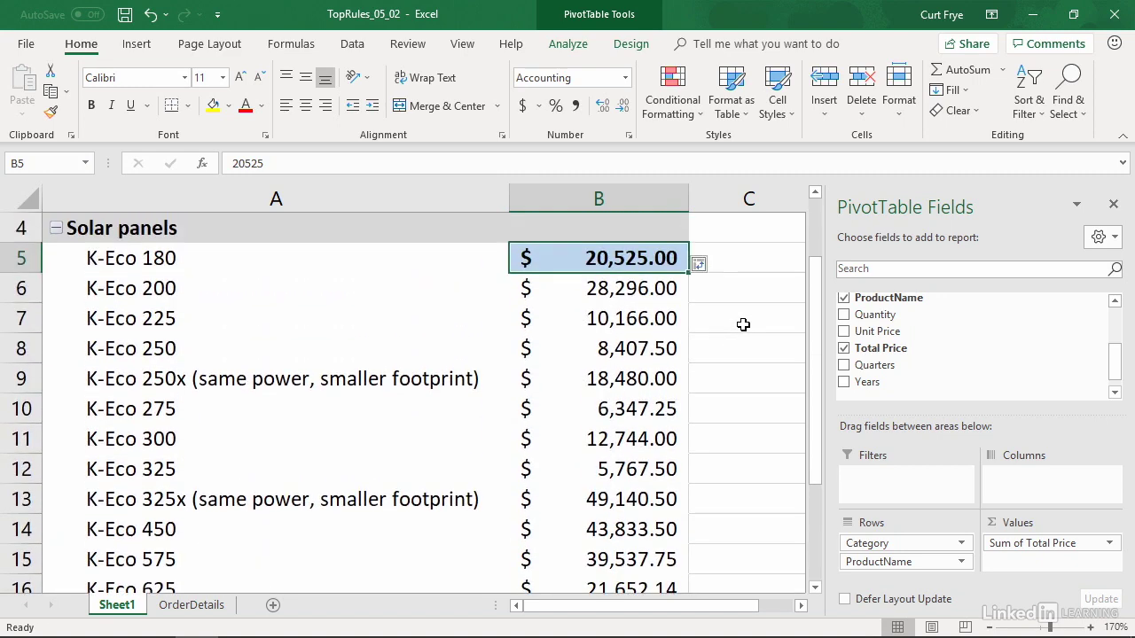
pyautogui.scroll(1, 742, 324)
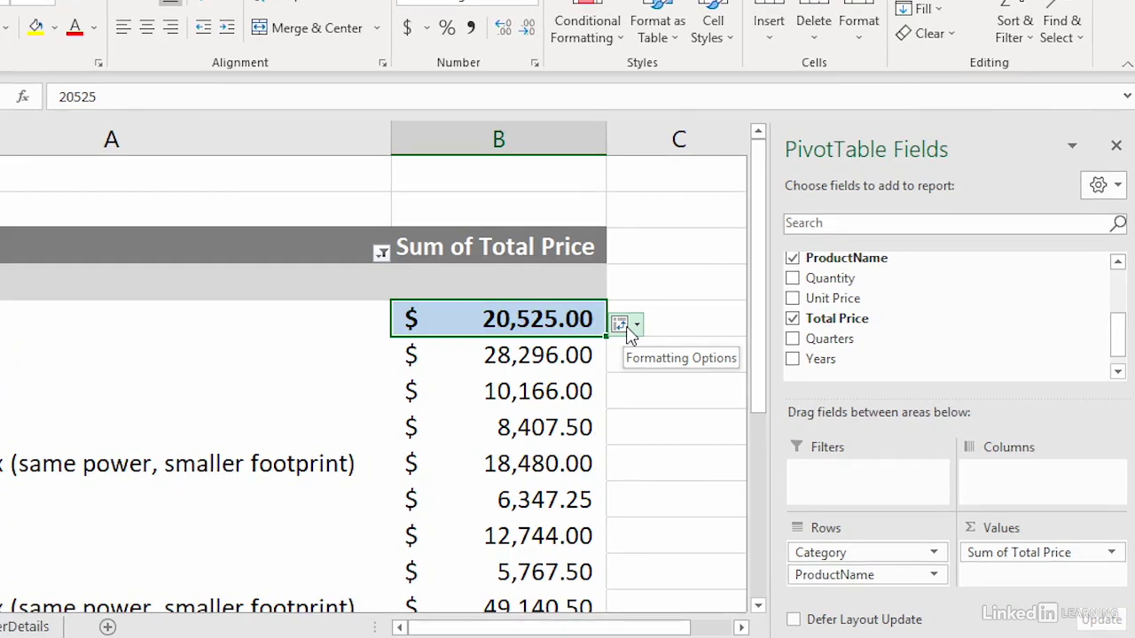
pyautogui.click(628, 328)
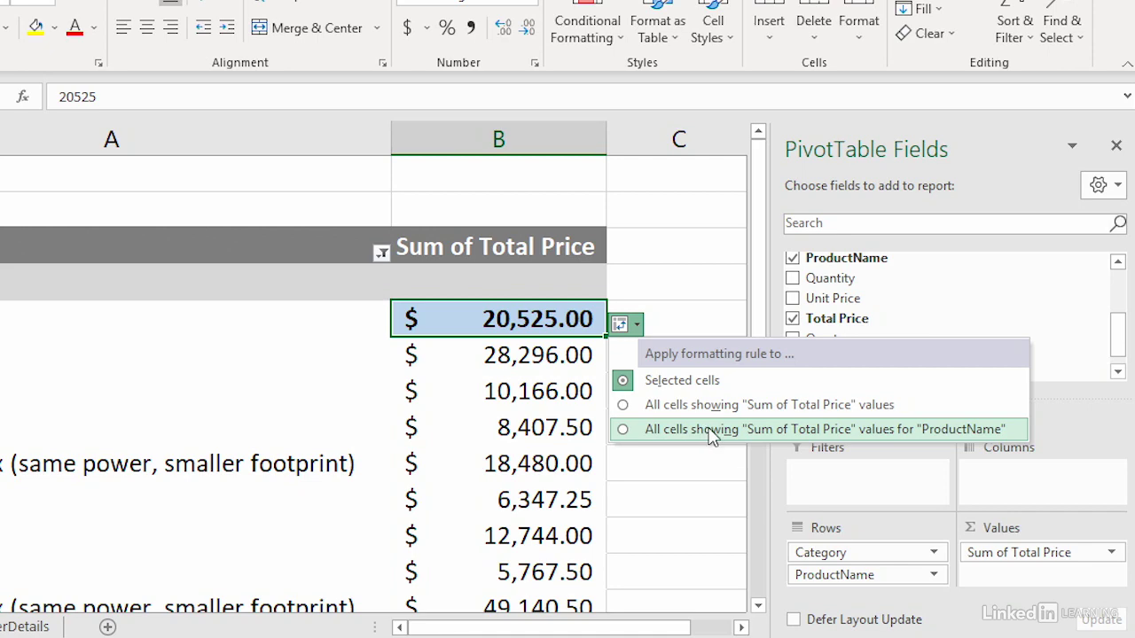
pyautogui.click(709, 432)
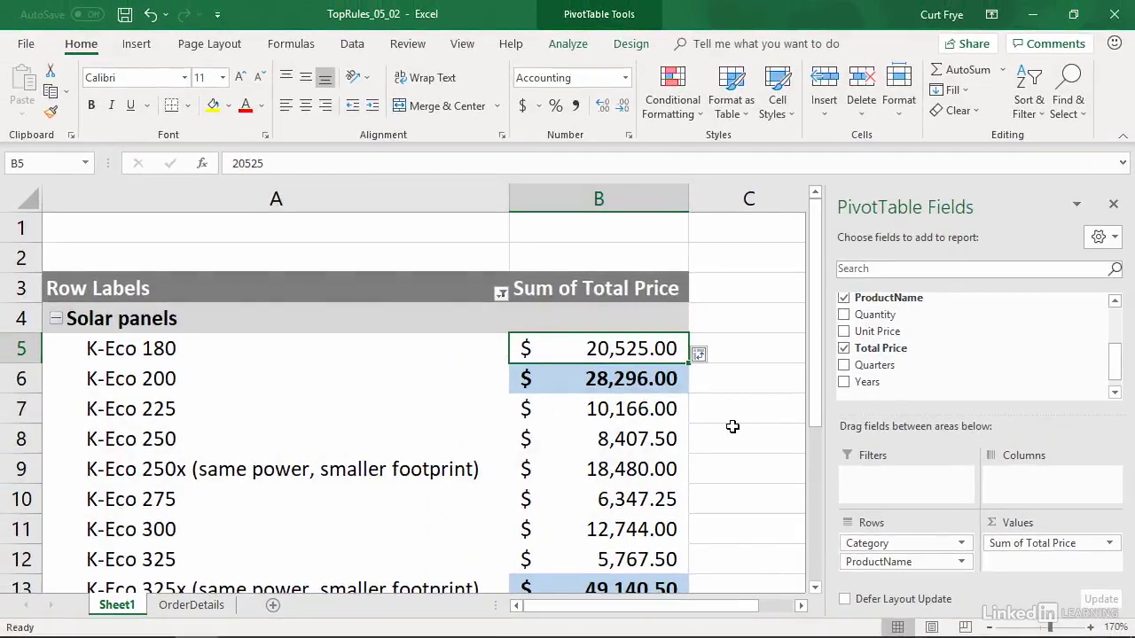
pyautogui.scroll(-2, 709, 417)
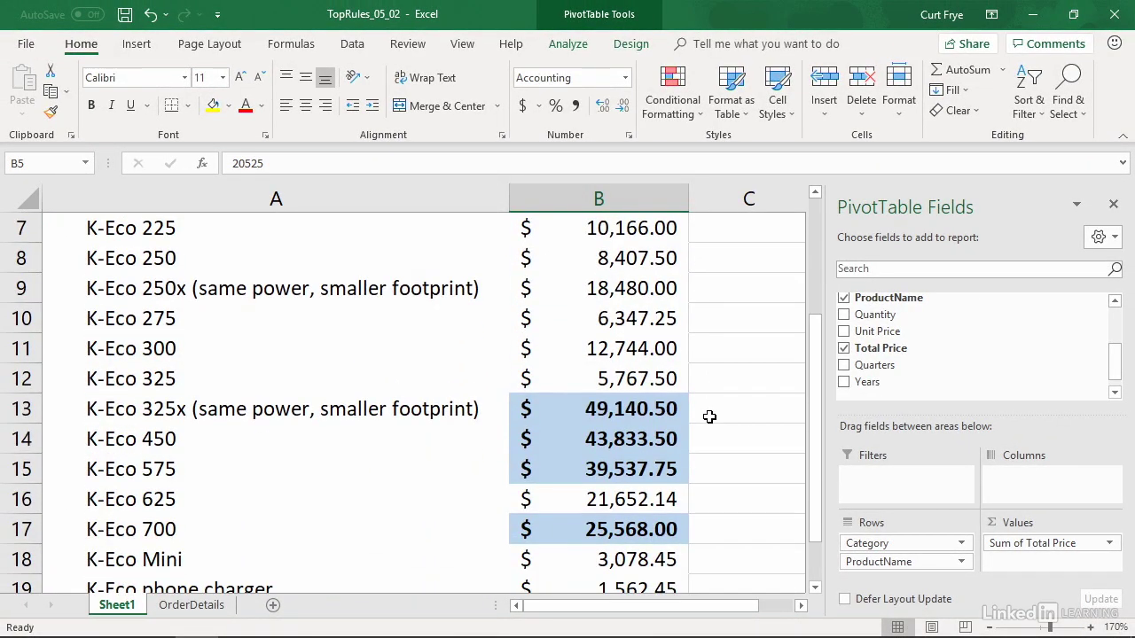
pyautogui.scroll(2, 709, 417)
pyautogui.scroll(-1, 709, 417)
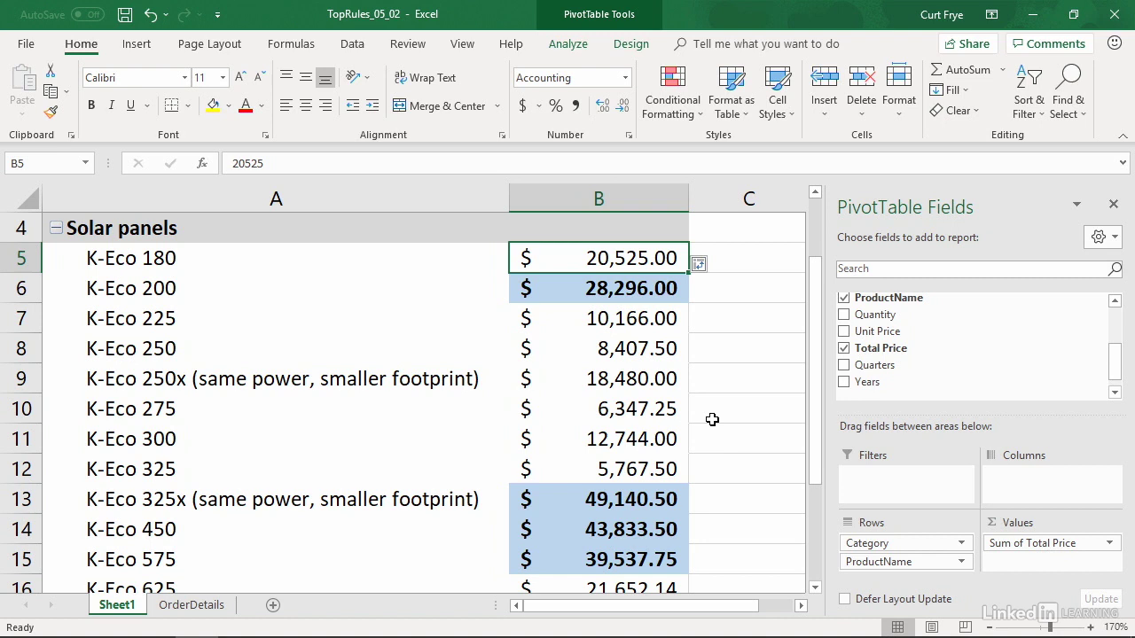
# - Undo the top-5 rule and start a Top 10 % rule for the Total Price values
pyautogui.hotkey('ctrl', 'z')
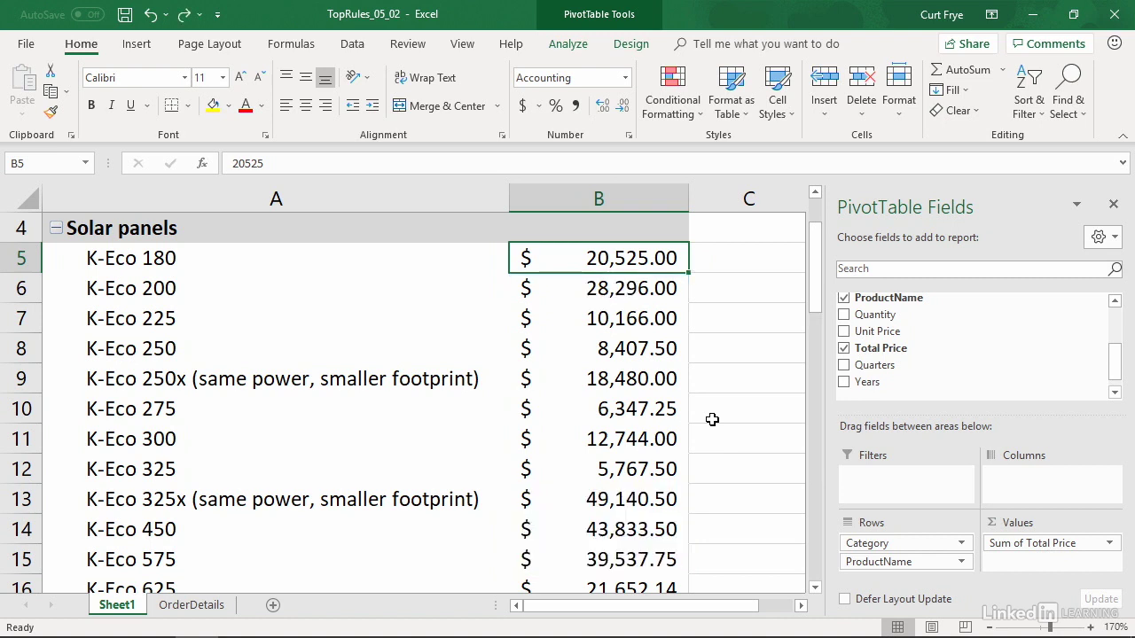
pyautogui.scroll(1, 712, 419)
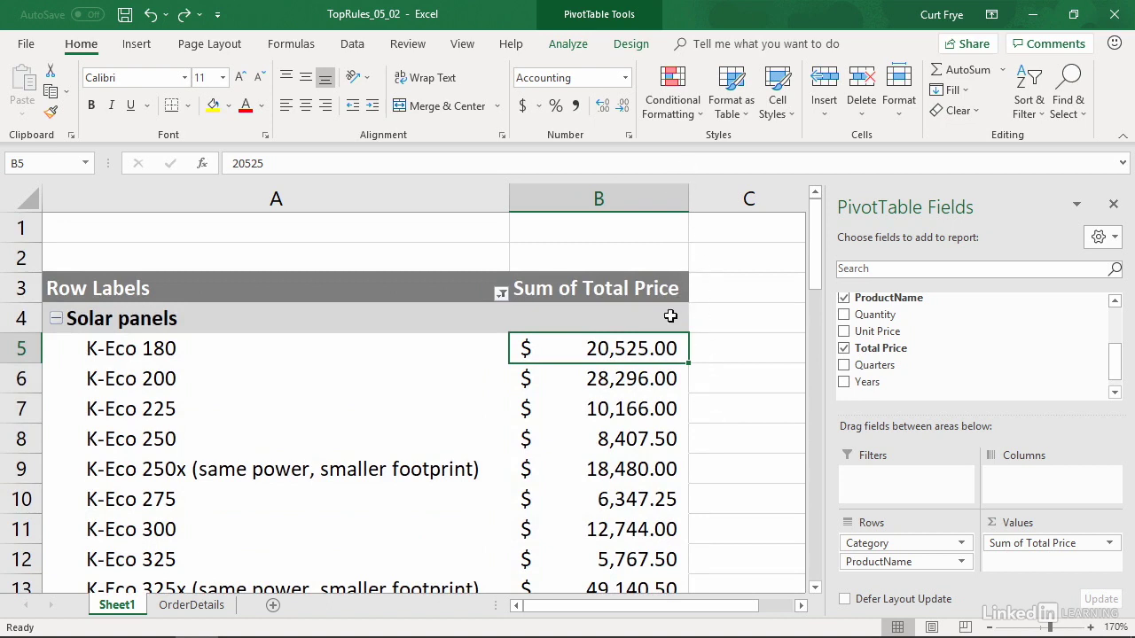
pyautogui.moveTo(647, 346)
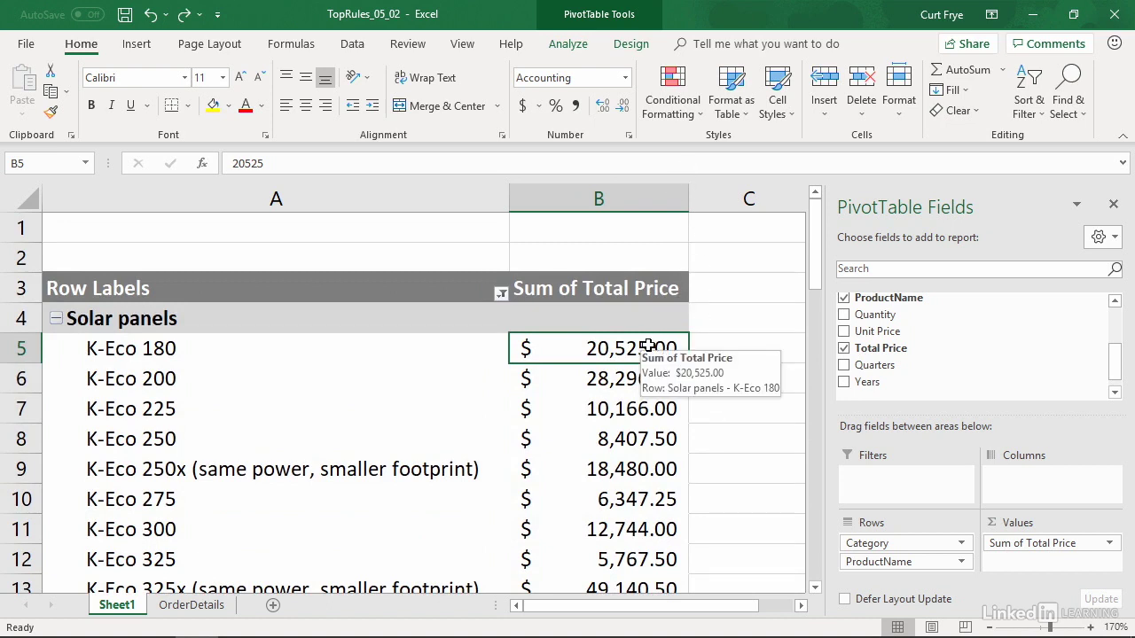
pyautogui.click(688, 119)
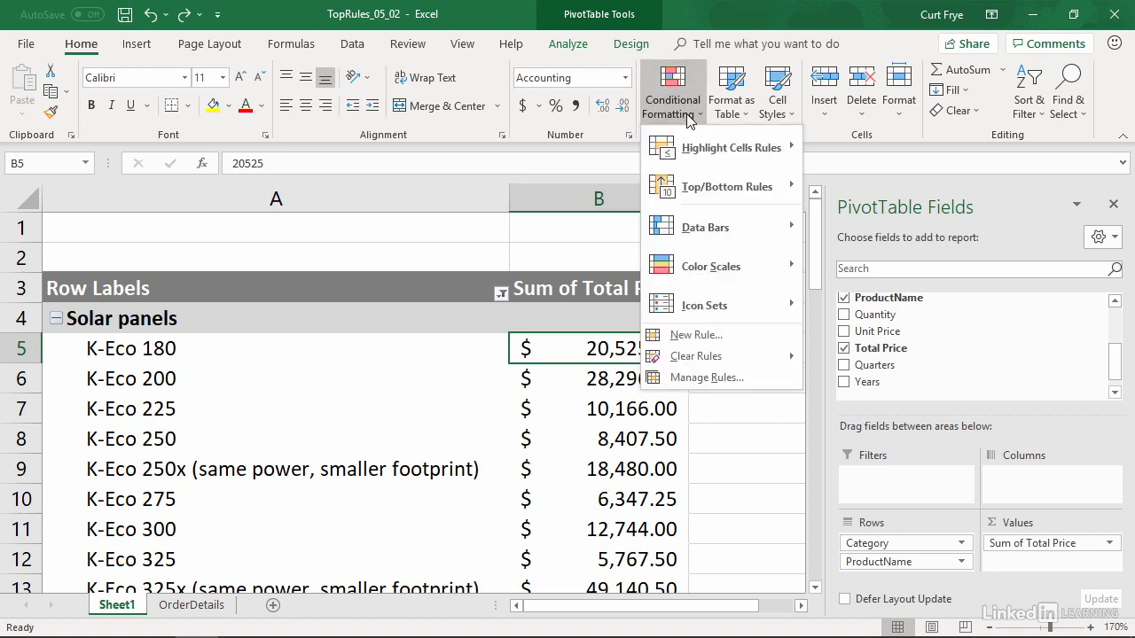
pyautogui.moveTo(692, 186)
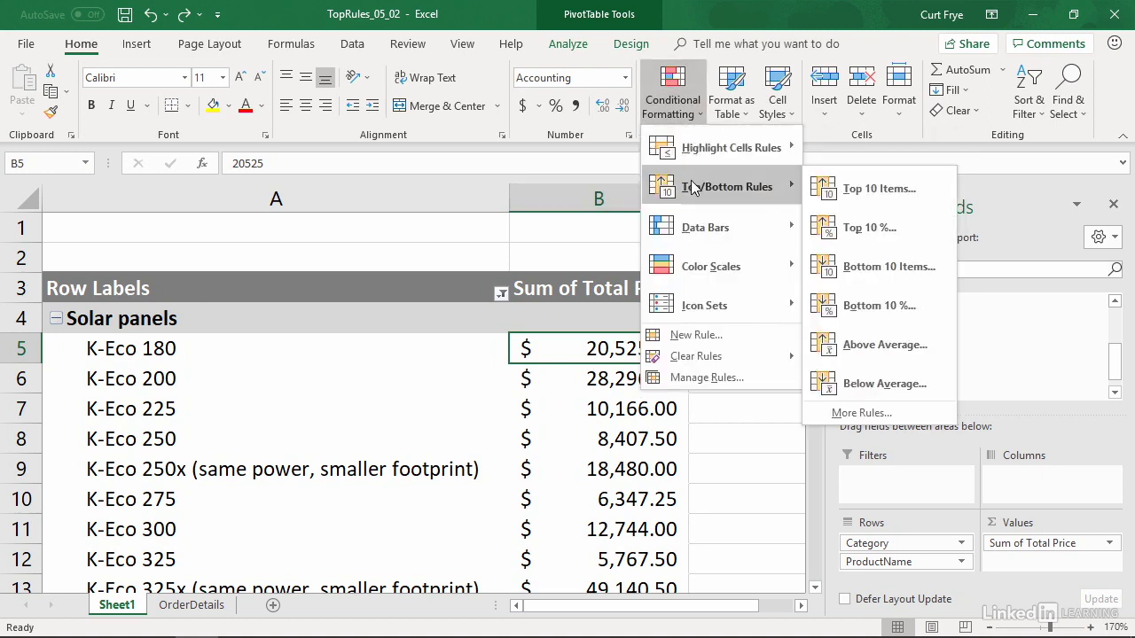
pyautogui.click(914, 222)
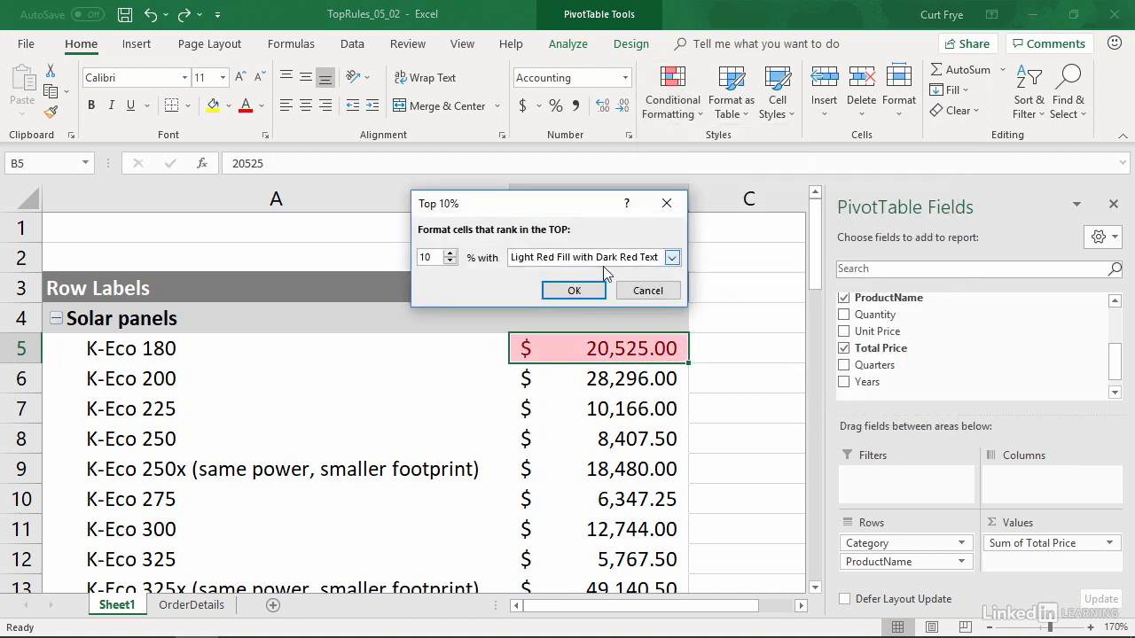
pyautogui.doubleClick(424, 257)
# - Apply a top 33% rule with green fill and bold Automatic-colour text
pyautogui.write('33')
pyautogui.click(672, 257)
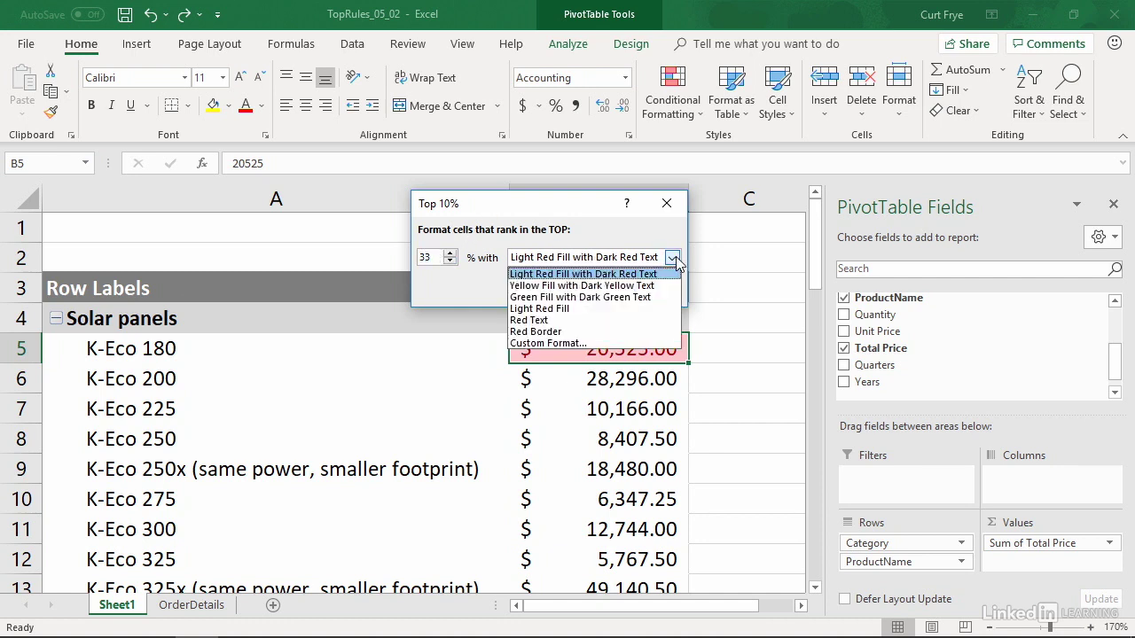
pyautogui.click(579, 342)
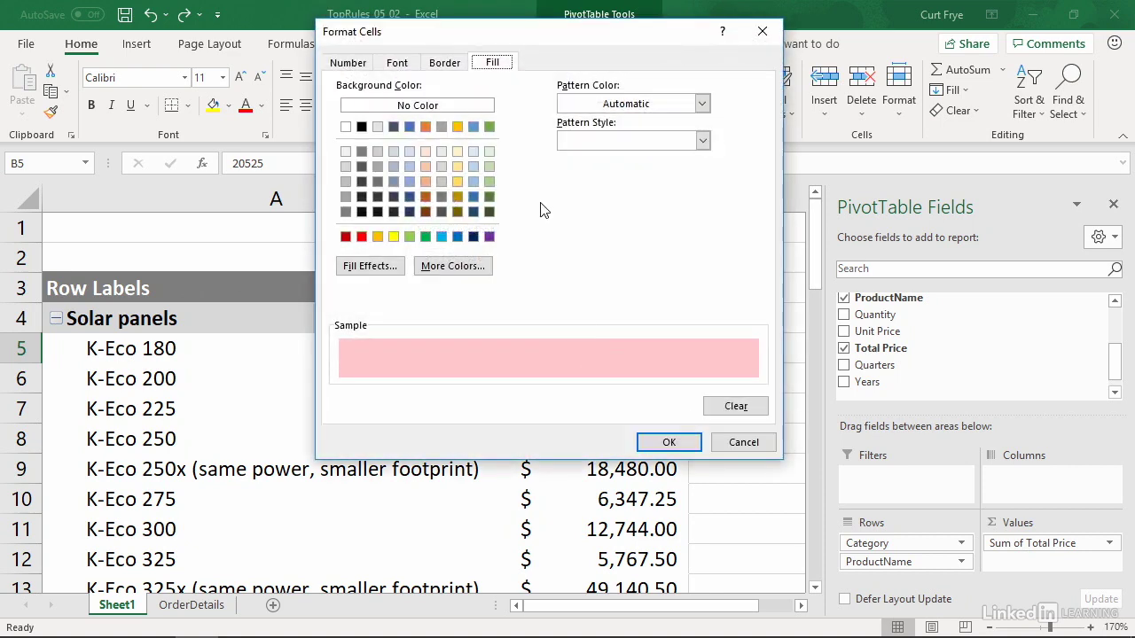
pyautogui.click(425, 237)
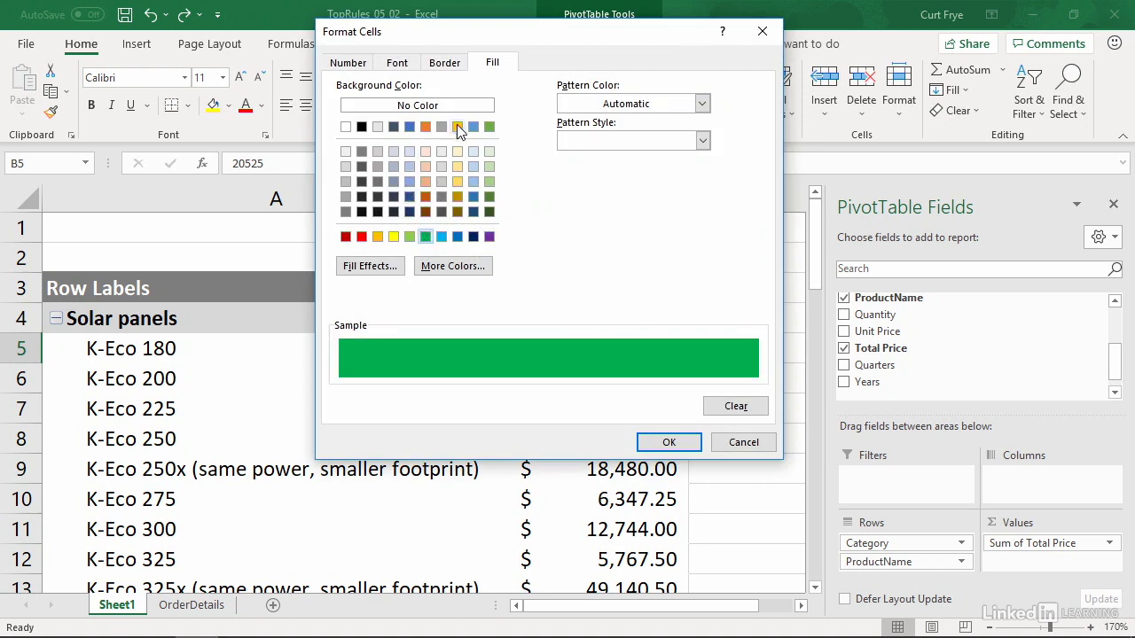
pyautogui.click(399, 64)
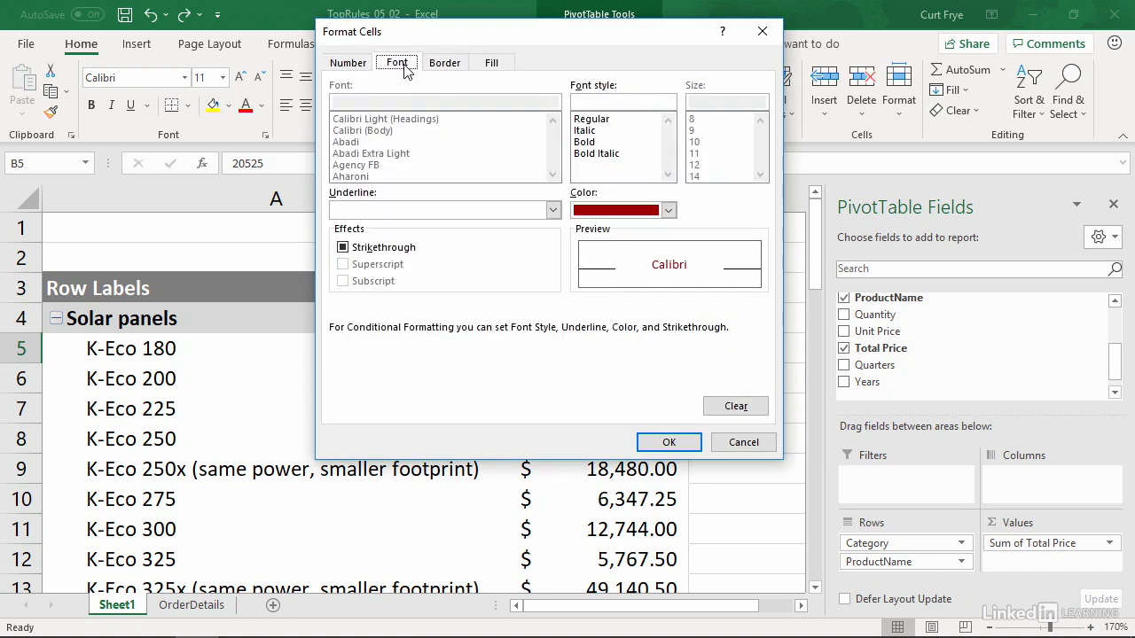
pyautogui.click(669, 210)
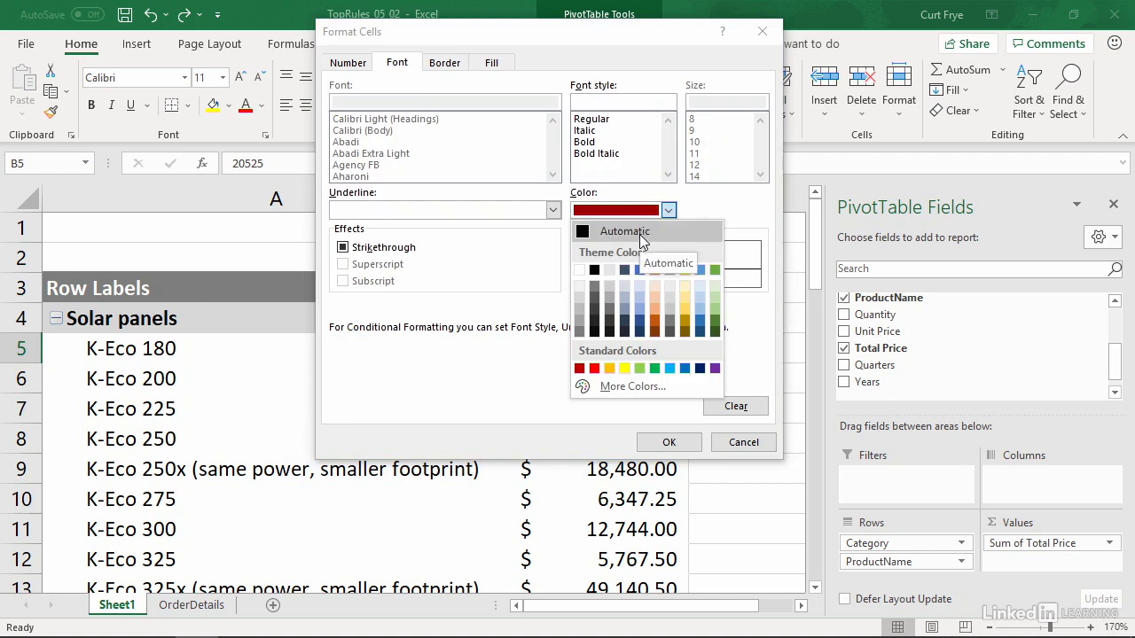
pyautogui.click(639, 232)
pyautogui.click(587, 143)
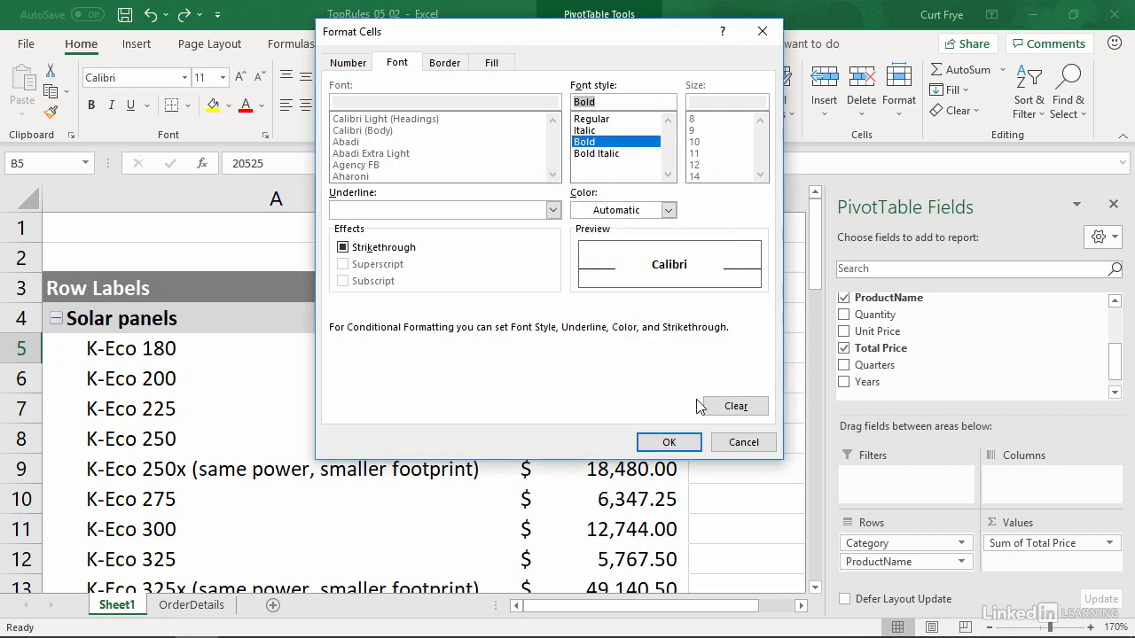
pyautogui.click(671, 441)
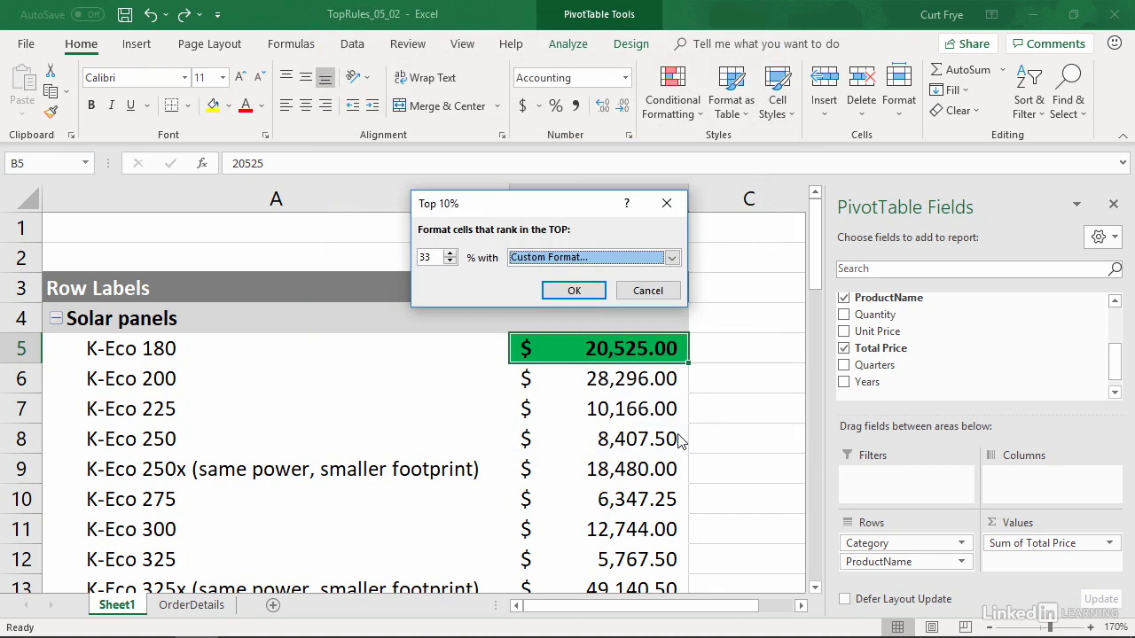
pyautogui.click(572, 291)
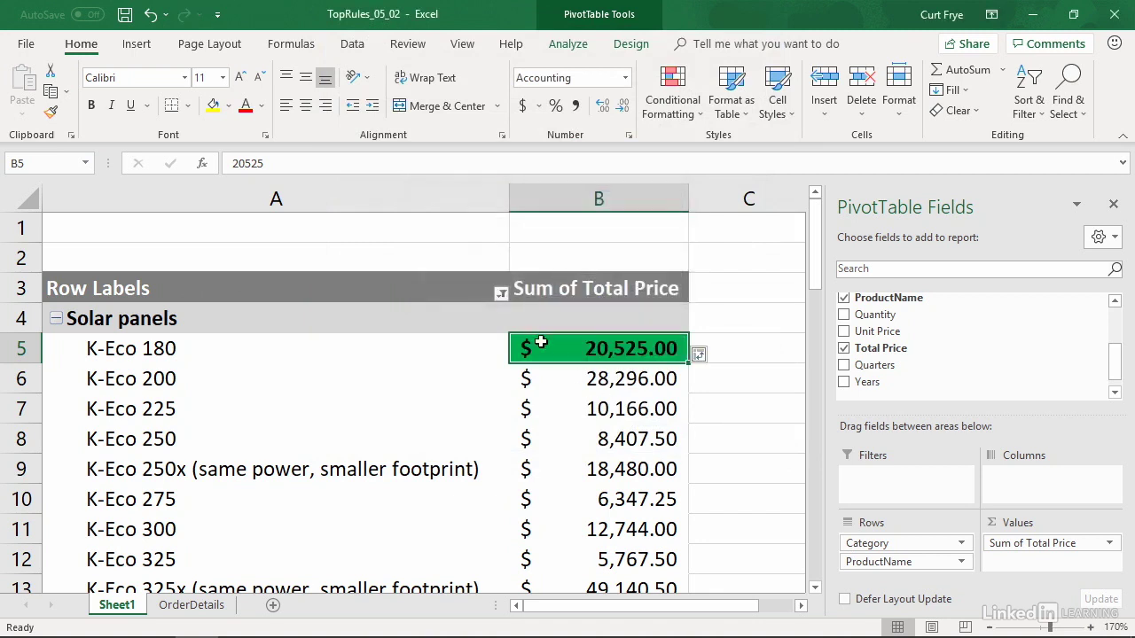
# - Apply the green top-33% rule to every ProductName total and review the highlighted values
pyautogui.click(700, 354)
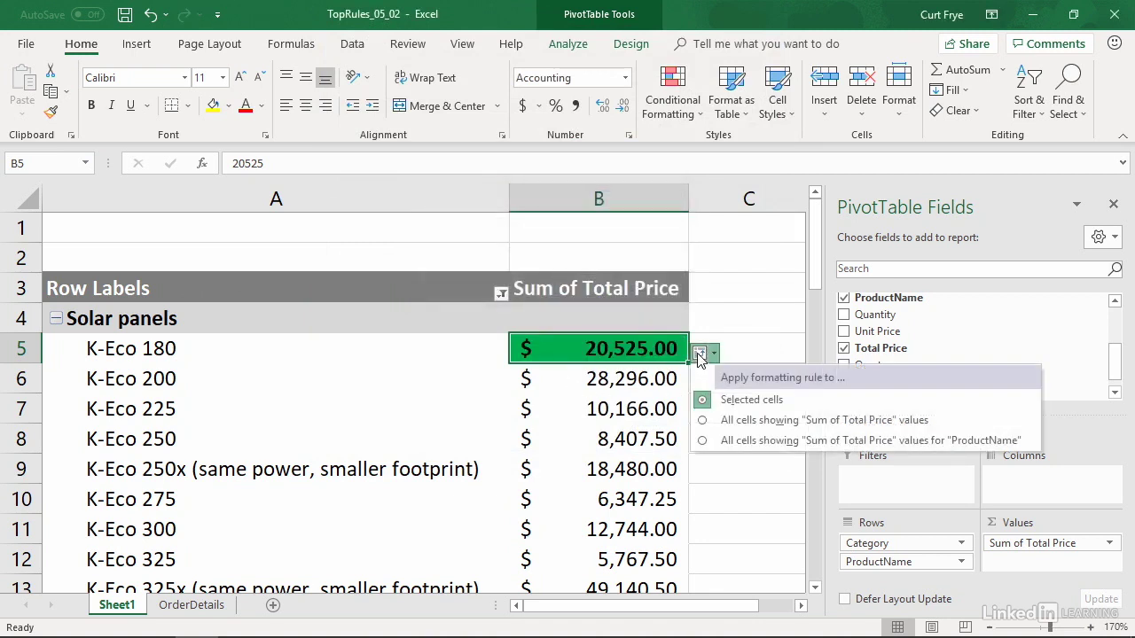
pyautogui.click(729, 443)
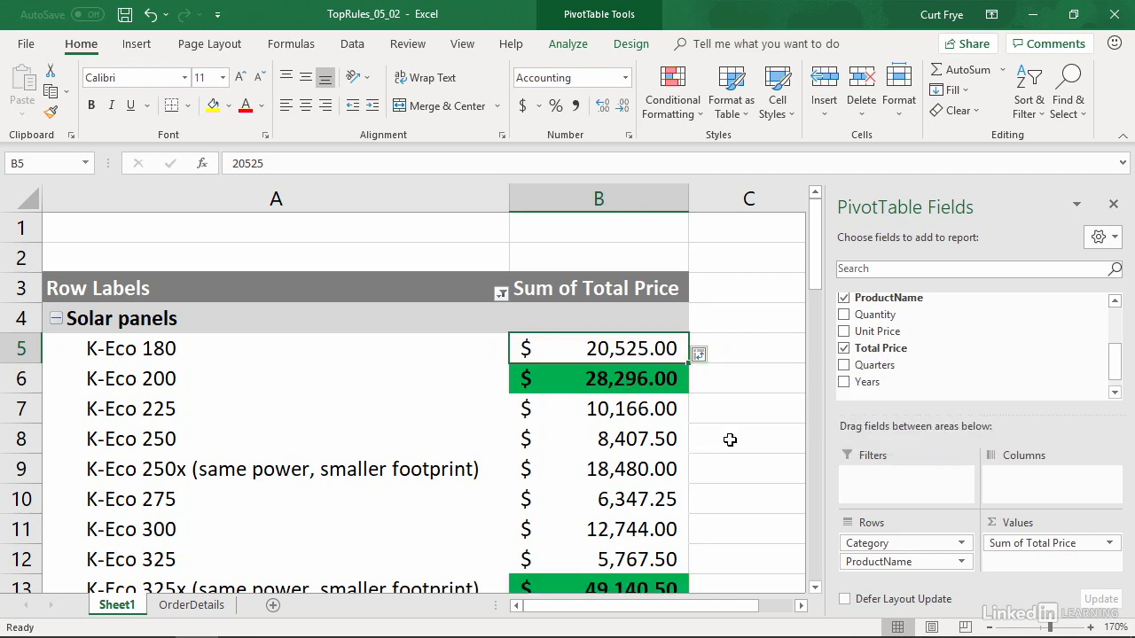
pyautogui.scroll(-3, 729, 440)
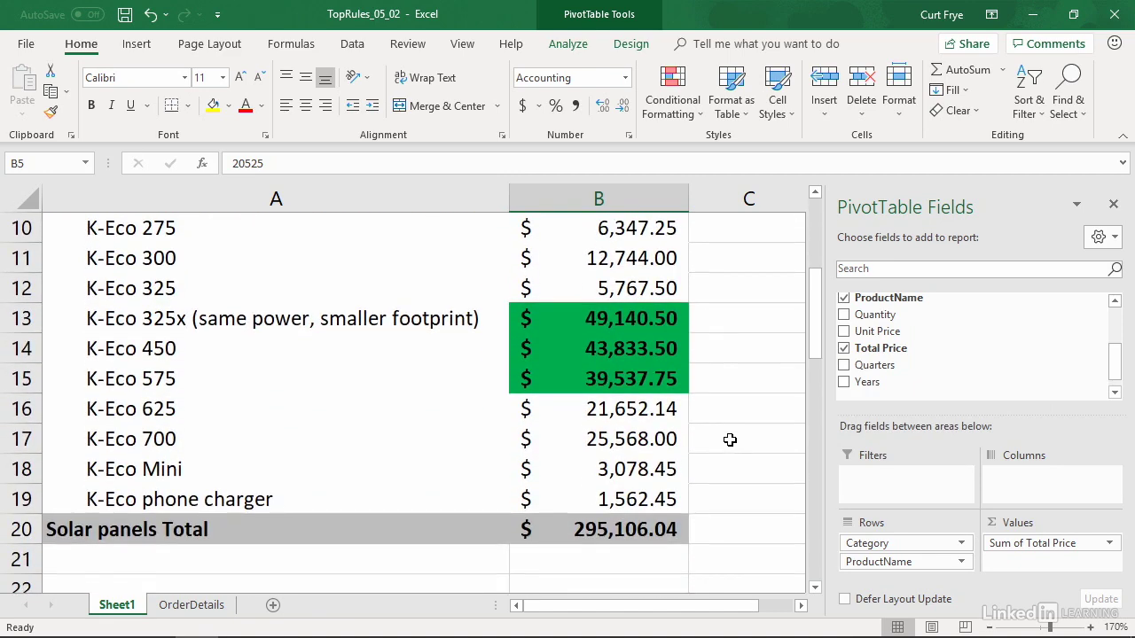
pyautogui.scroll(1, 729, 439)
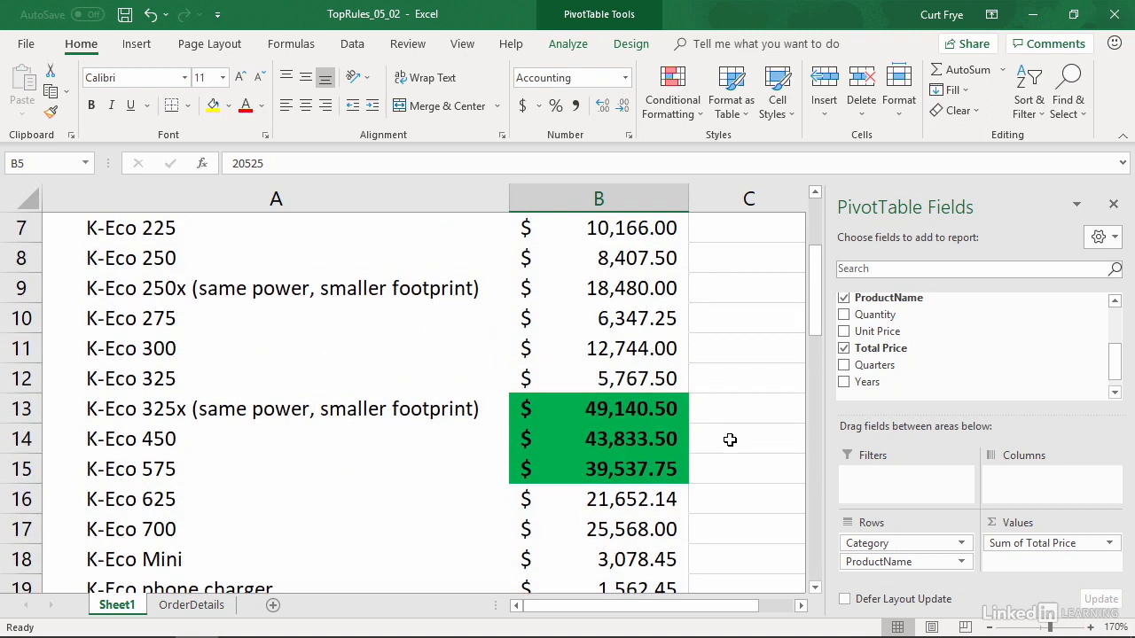
pyautogui.scroll(1, 730, 439)
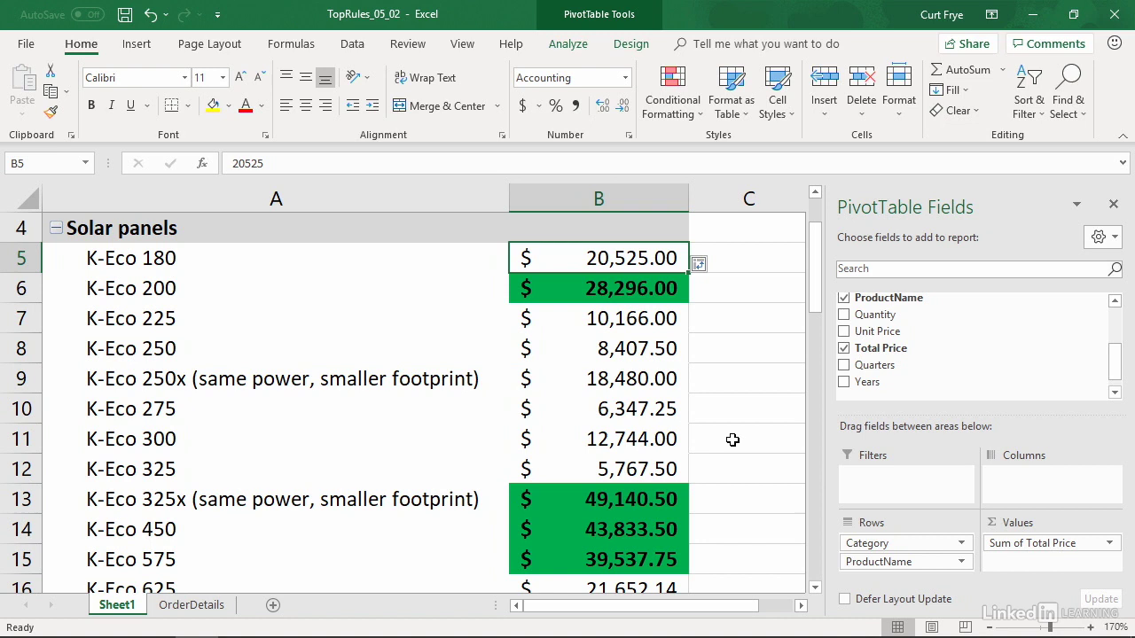
# - Undo the 33% rule and add a Bottom 3 Items rule with light red fill, dark red text
pyautogui.hotkey('ctrl', 'z')
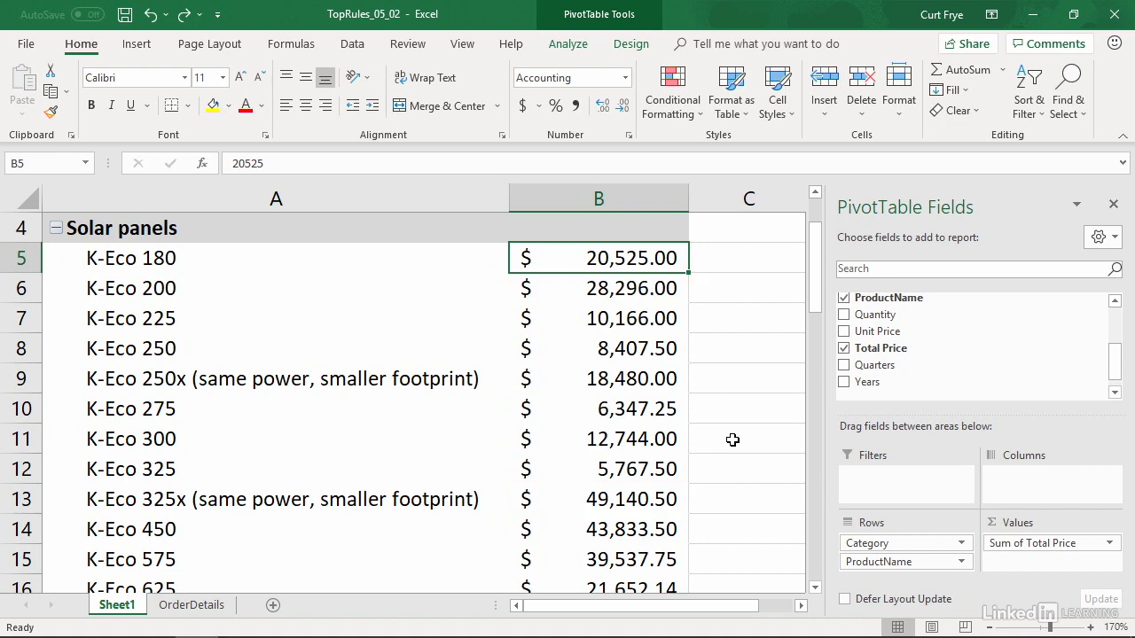
pyautogui.click(682, 109)
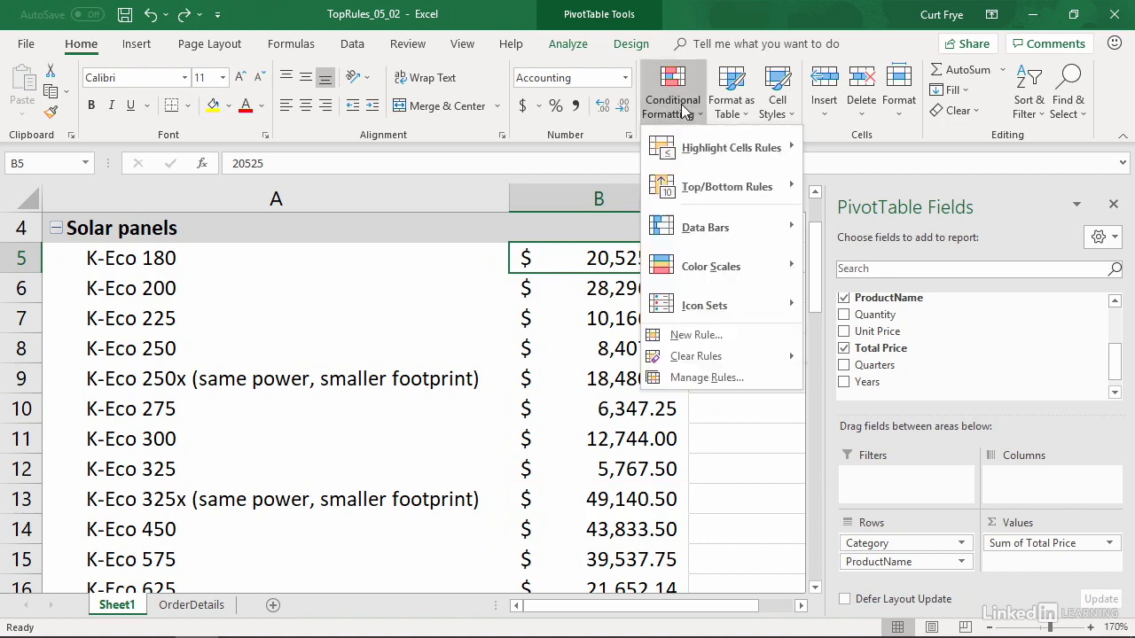
pyautogui.moveTo(712, 200)
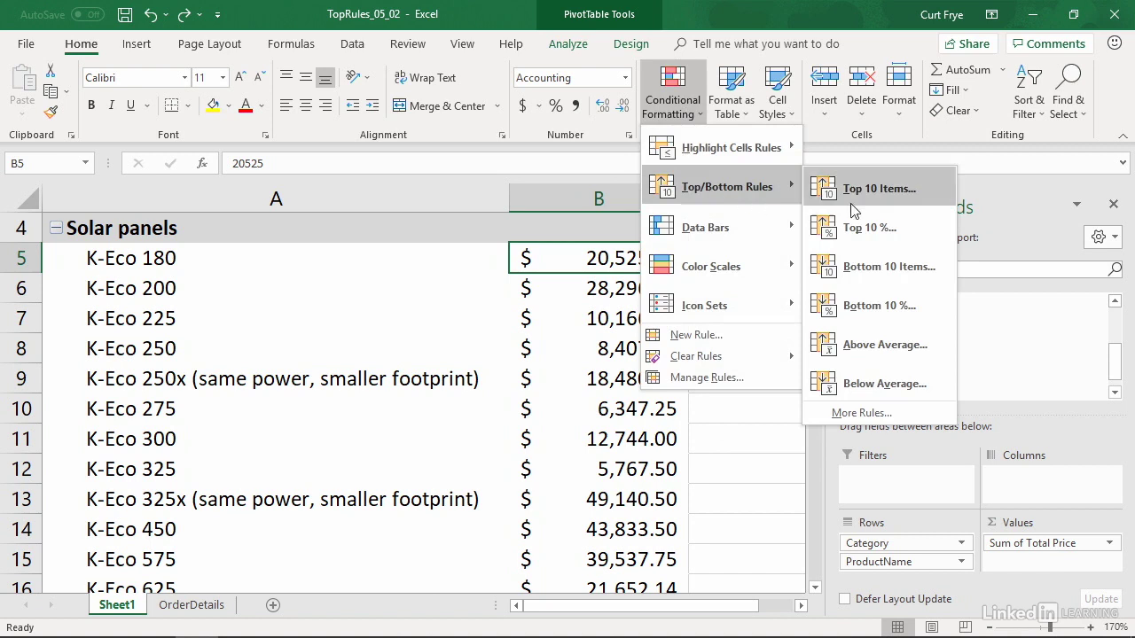
pyautogui.click(922, 268)
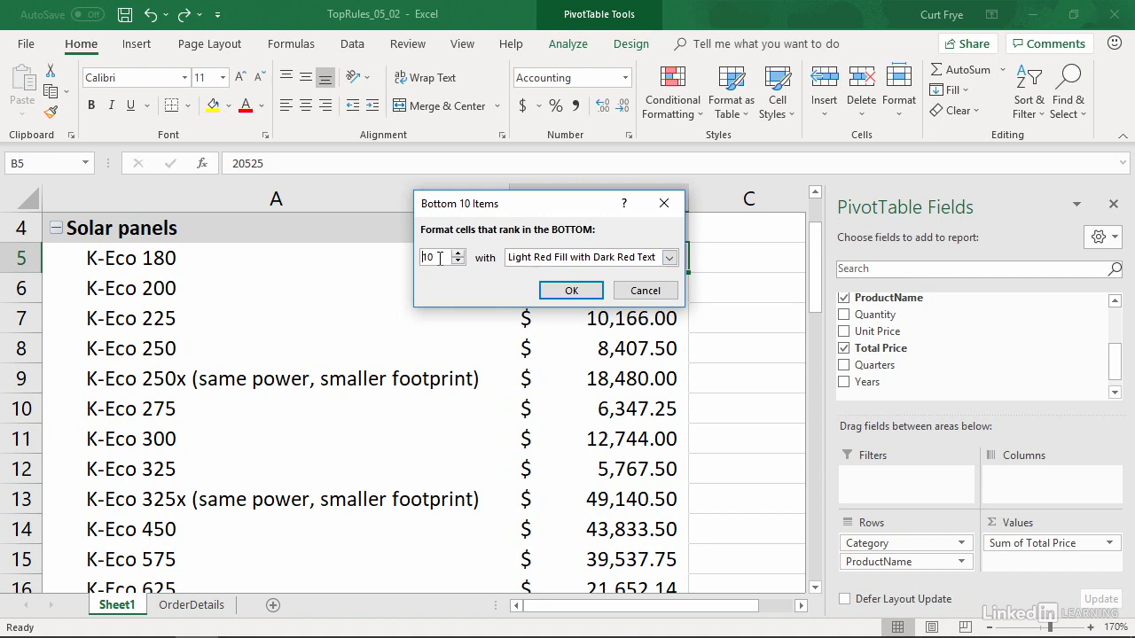
pyautogui.moveTo(441, 257); pyautogui.dragTo(420, 257)
pyautogui.write('3')
pyautogui.click(564, 291)
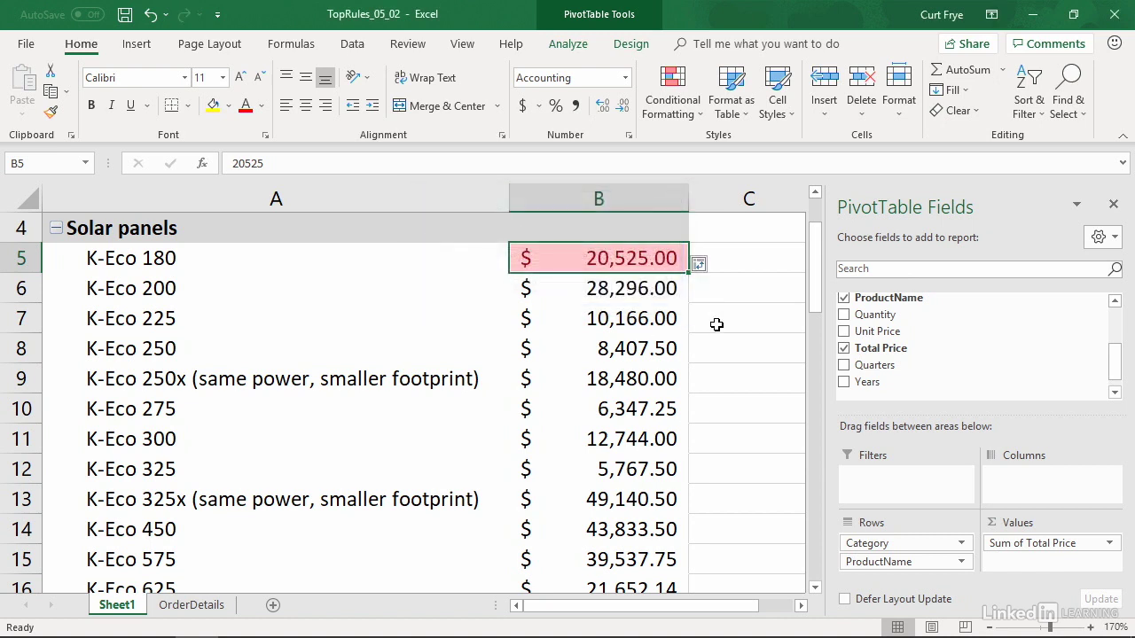
# - Extend the bottom-3 rule to all product totals, highlighting 5,767.50, 3,078.45 and 1,562.45
pyautogui.click(702, 265)
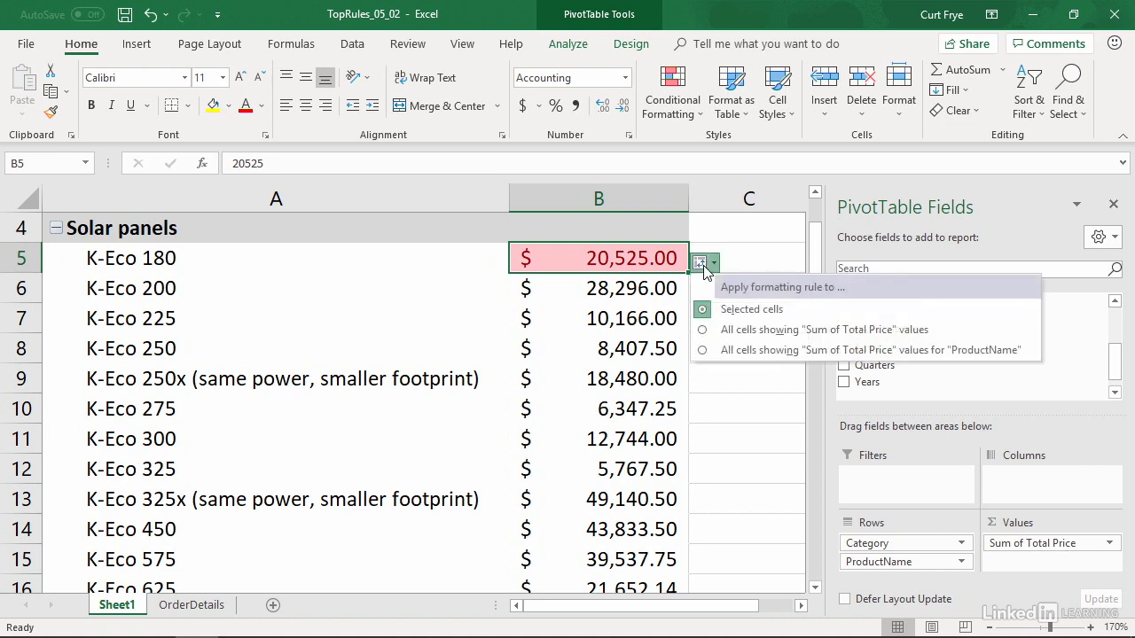
pyautogui.click(754, 351)
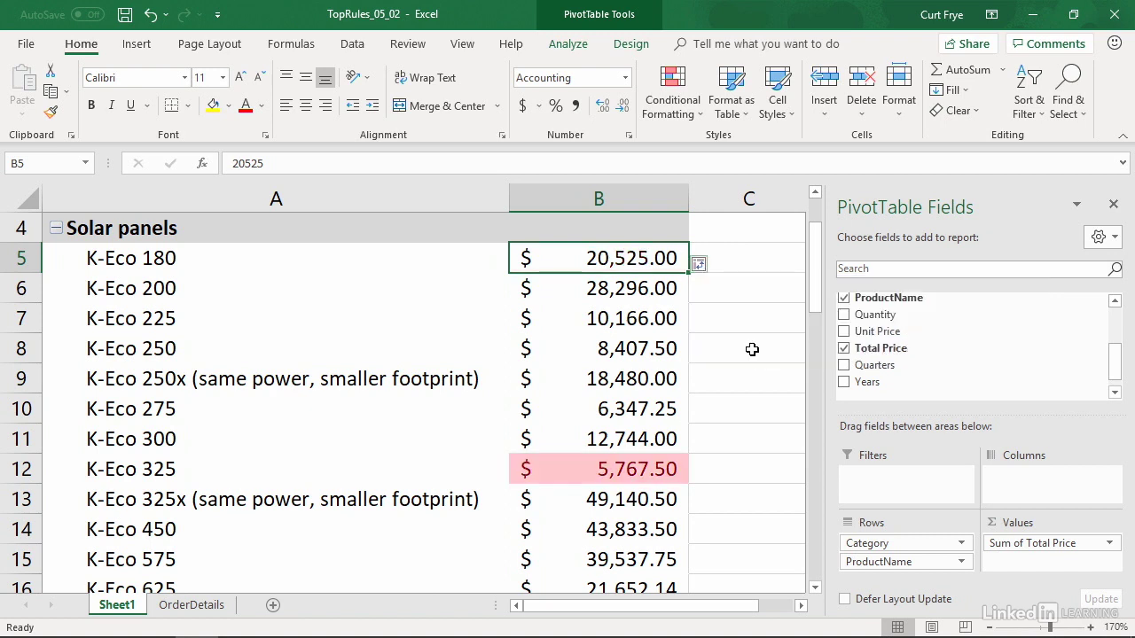
pyautogui.scroll(-2, 752, 350)
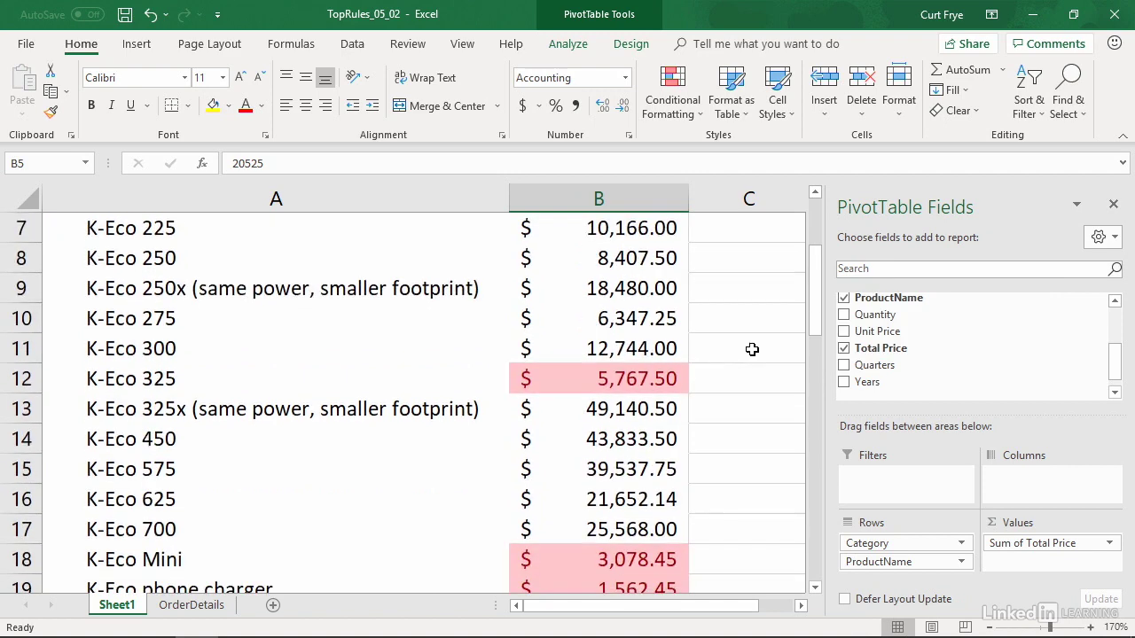